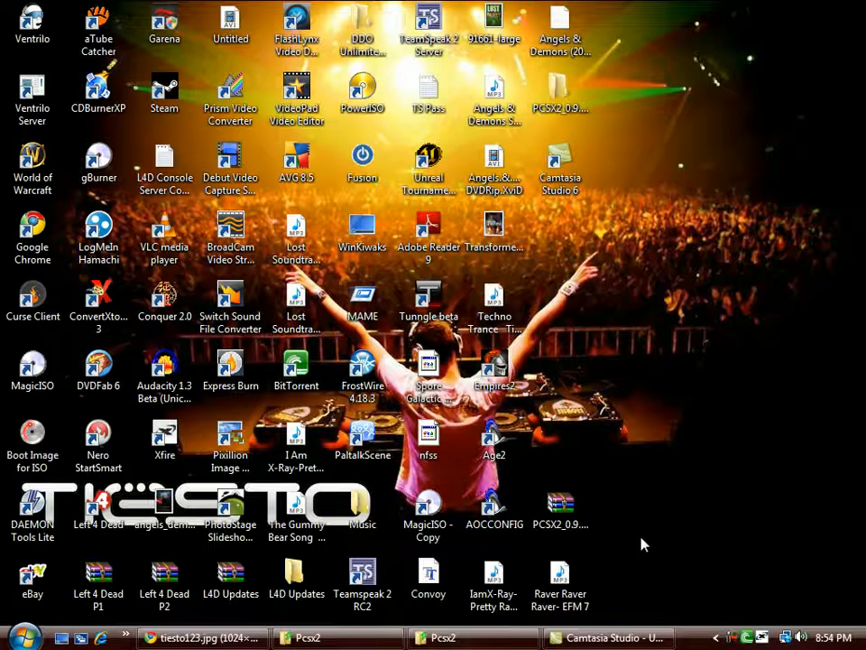
- Open the PCSX2_0.9.6_binary folder on the desktop and launch pcsx2 0.9.6 from its Pcsx2 subfolder
click(556, 515)
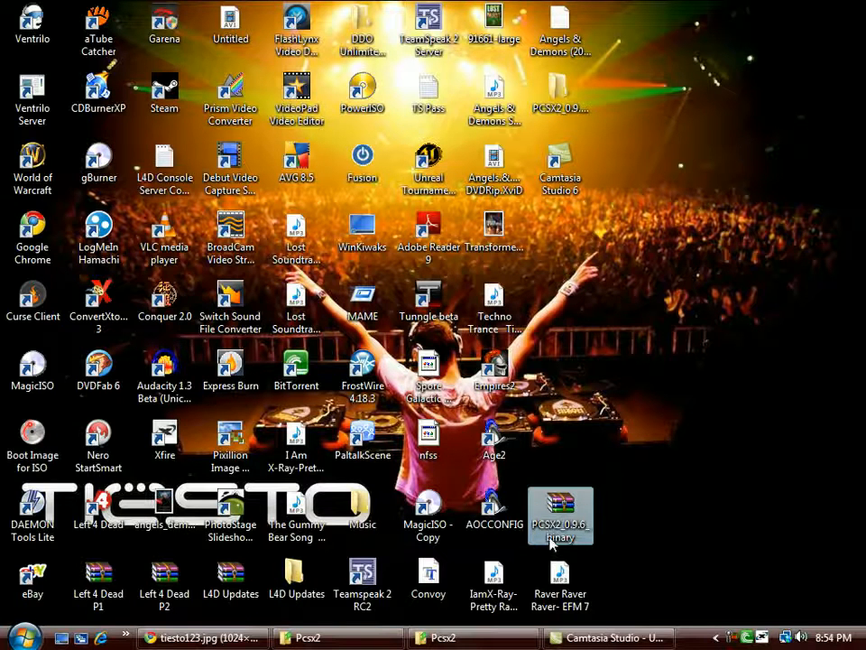
click(637, 499)
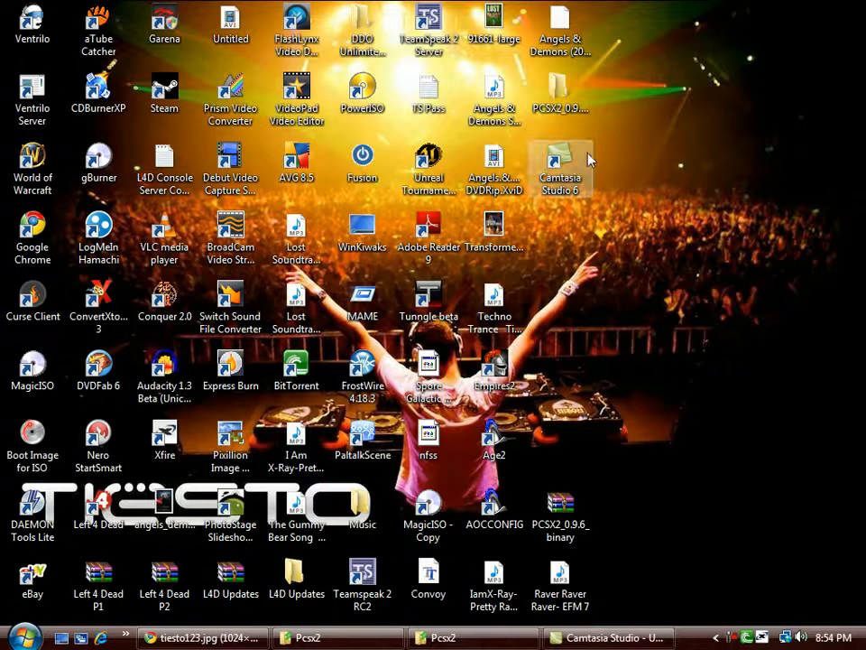
double_click(563, 84)
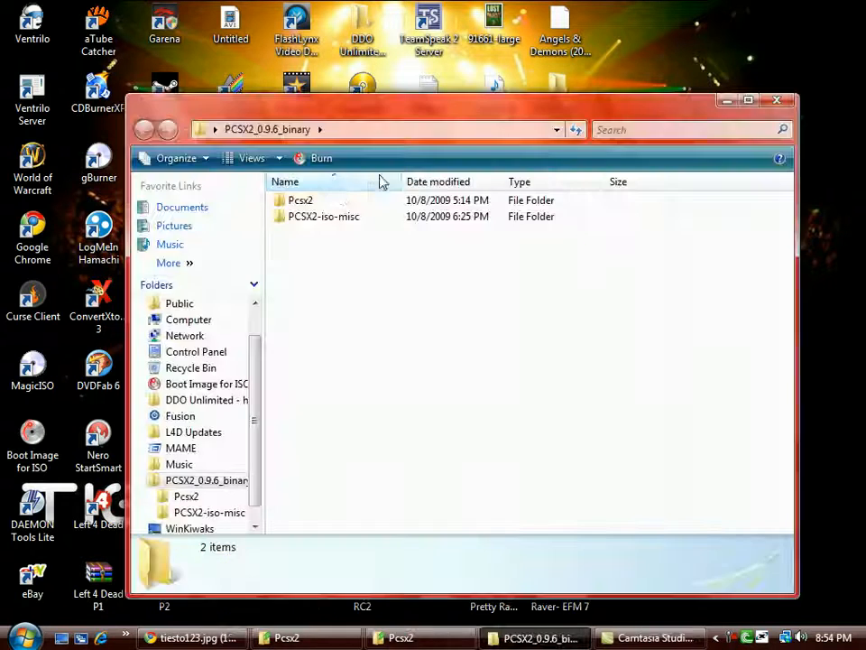
double_click(319, 199)
double_click(306, 376)
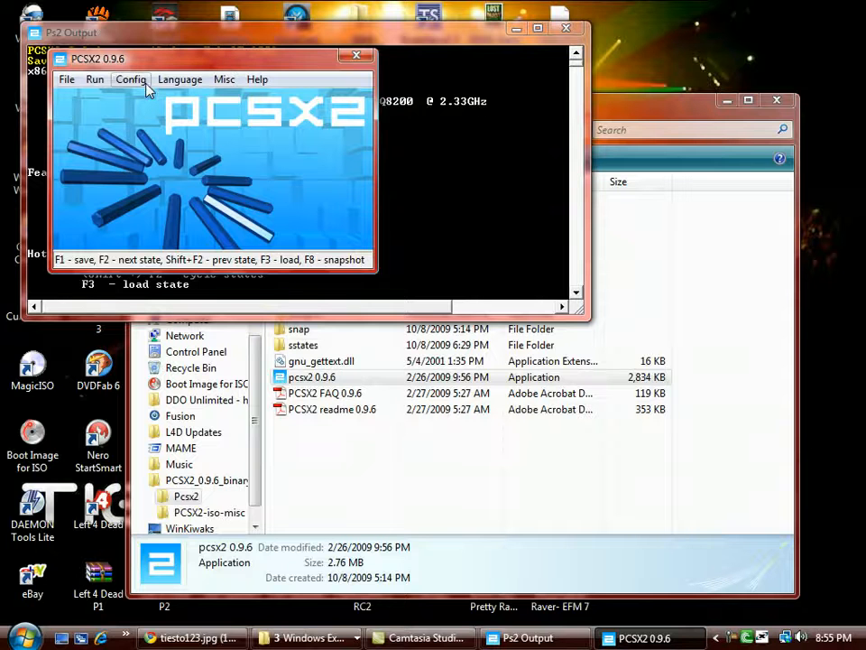
mouse_move(236, 61)
mouse_down()
mouse_move(277, 75)
mouse_move(211, 38)
mouse_move(228, 63)
mouse_up()
- Open the emulator's plugin and BIOS configuration, look through the BIOS directory selection, and cancel the folder browser
click(120, 80)
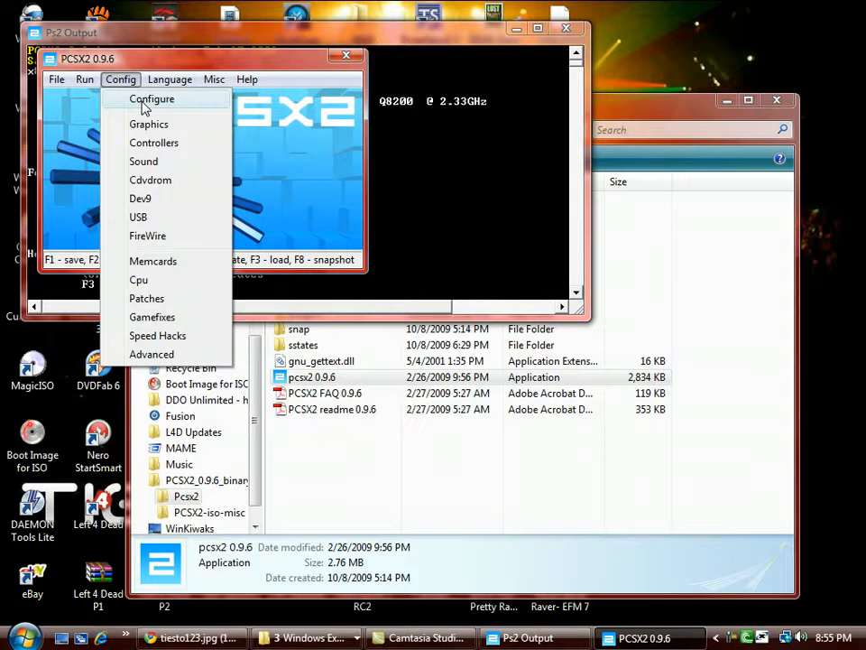
click(143, 101)
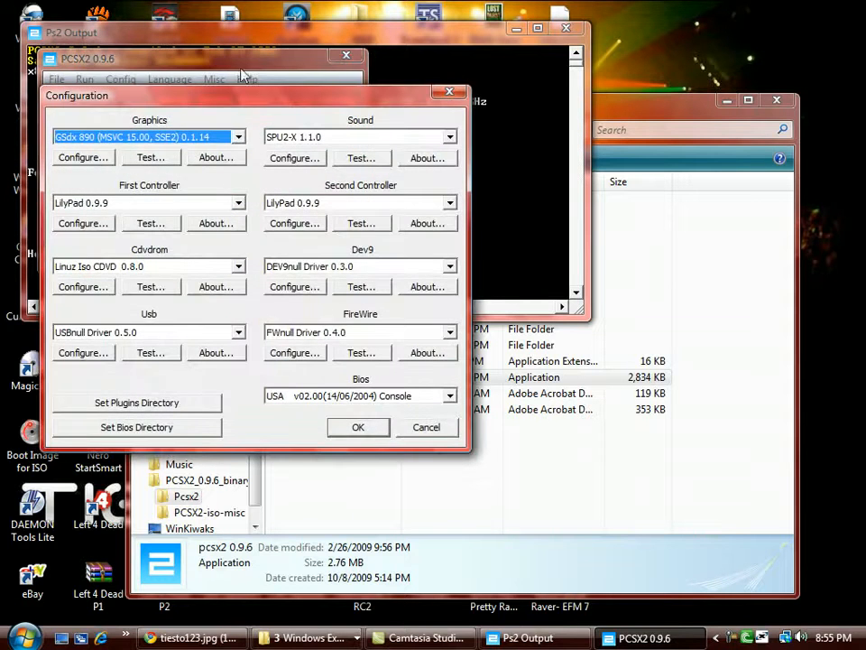
mouse_move(242, 100)
mouse_down()
mouse_move(249, 69)
mouse_move(249, 89)
mouse_up()
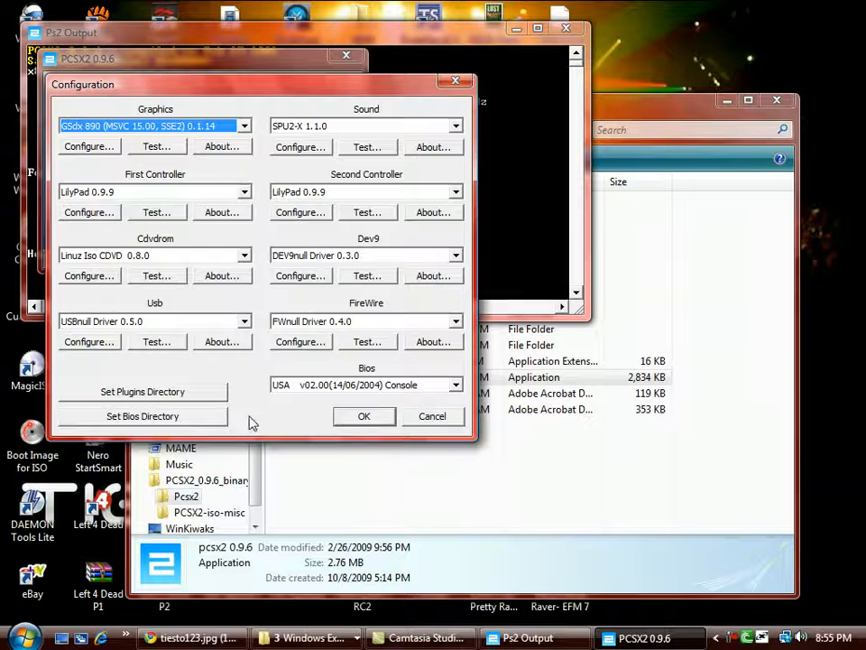
click(142, 415)
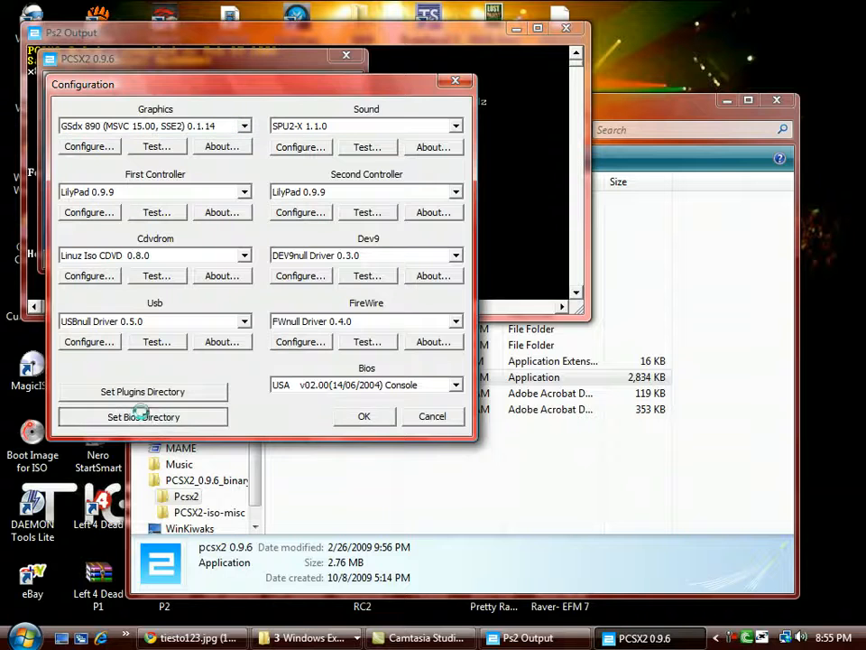
drag(552, 294, 541, 383)
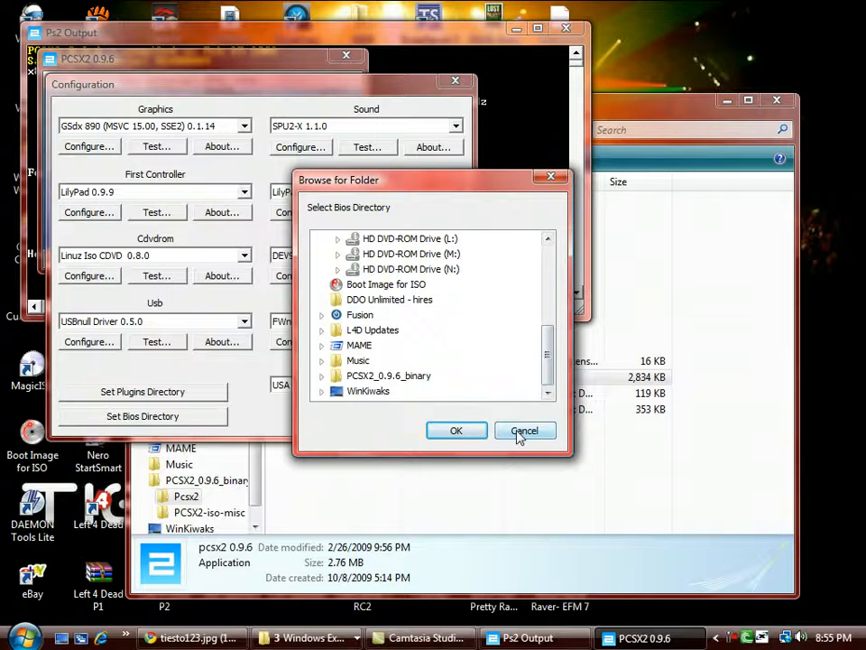
click(545, 433)
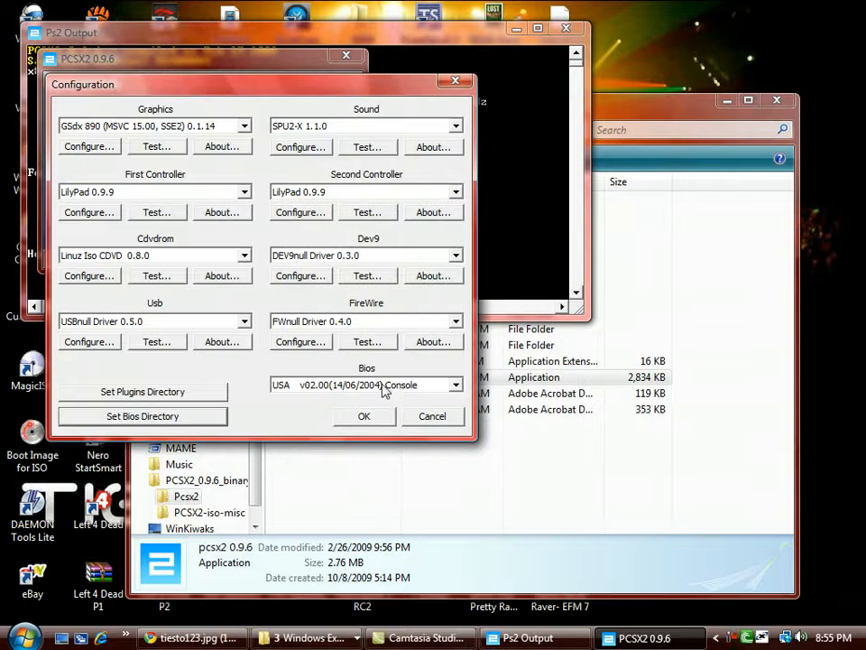
- Select the USA v02.00(14/06/2004) Console BIOS and save the configuration
click(383, 388)
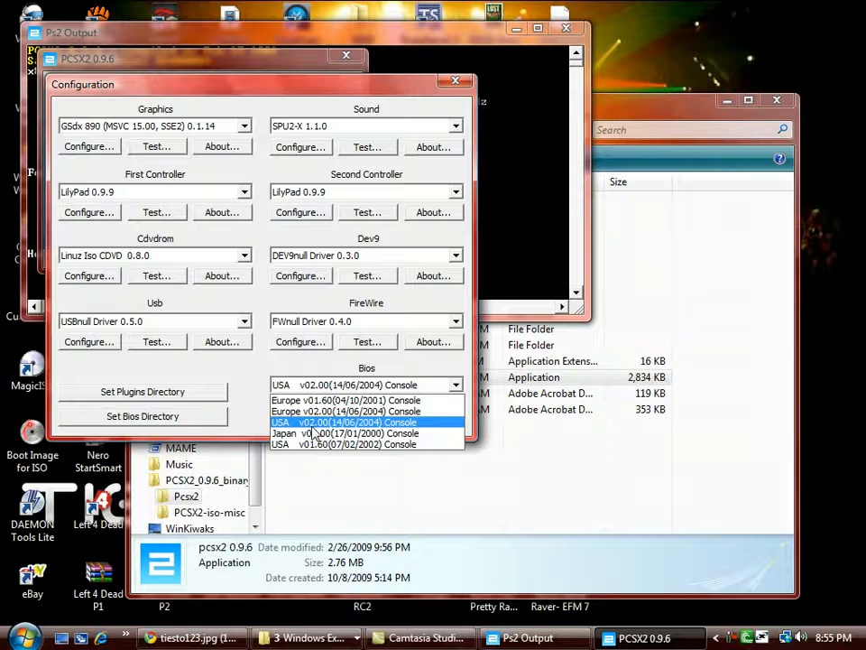
click(397, 422)
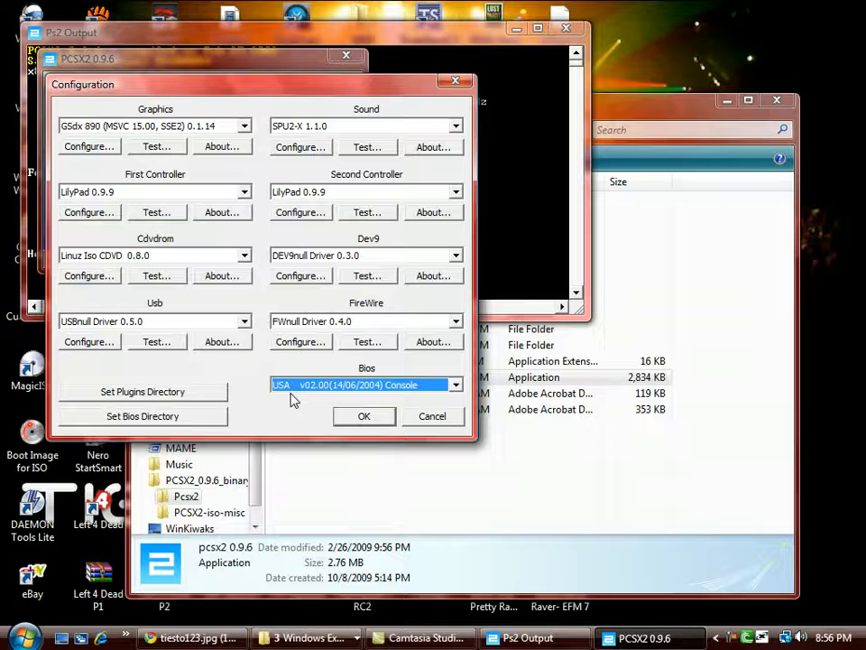
click(364, 423)
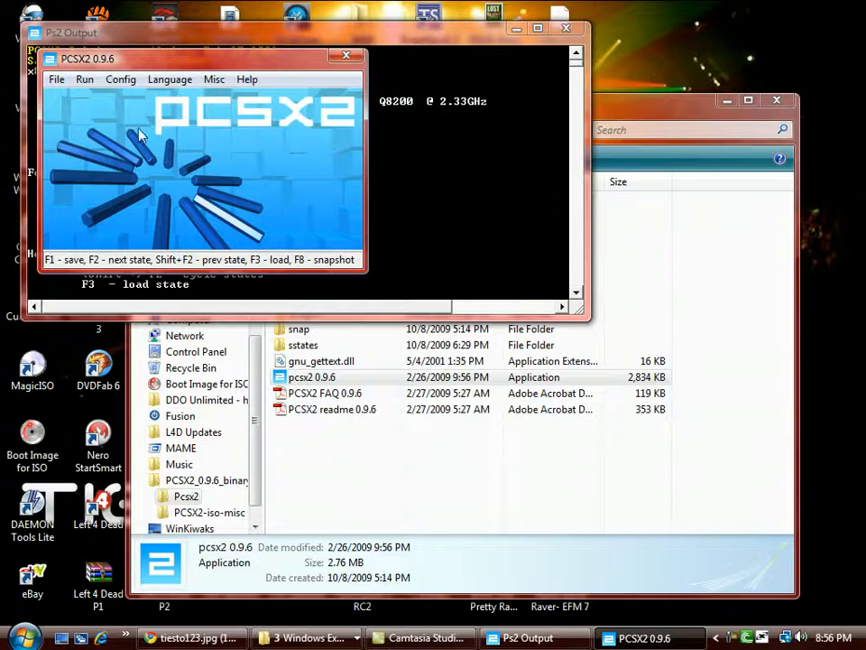
- Open the graphics plugin settings, review the available resolutions, and set the resolution to Windowed
click(122, 80)
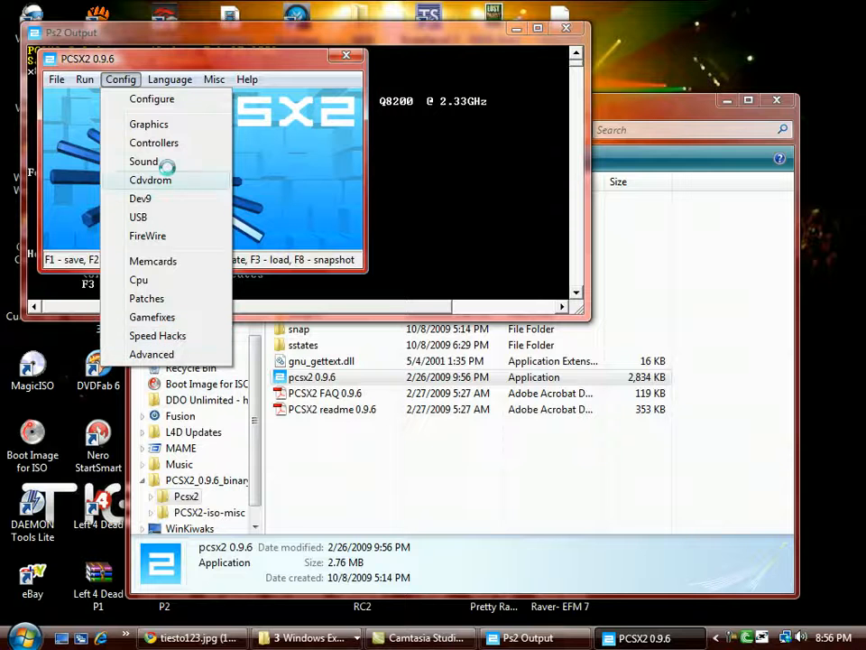
click(149, 125)
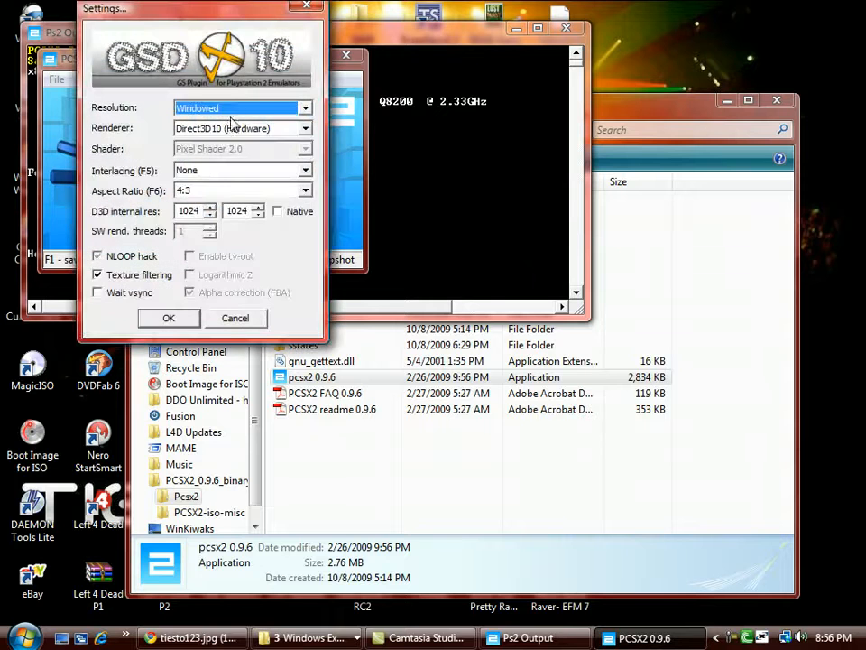
click(294, 108)
click(219, 112)
click(212, 109)
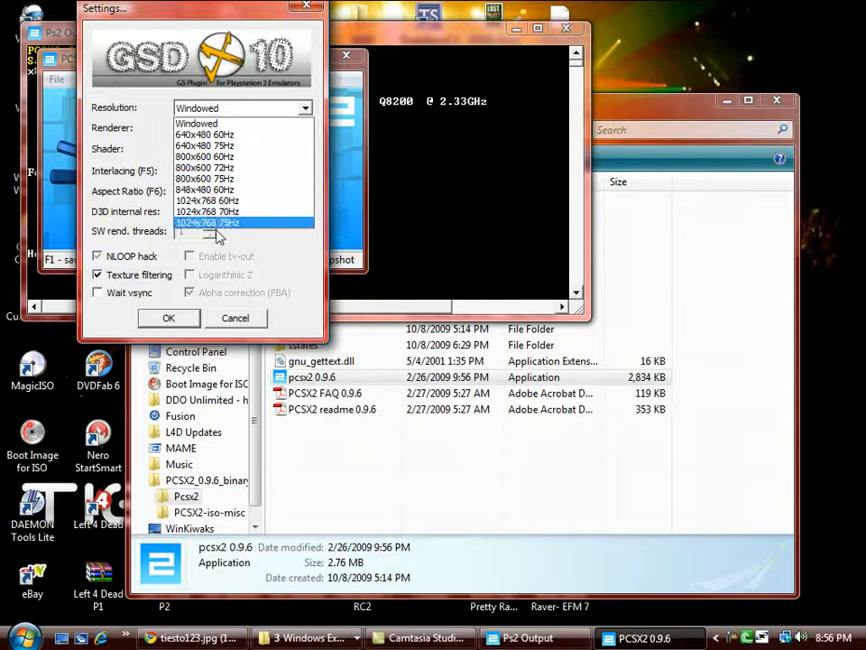
click(227, 124)
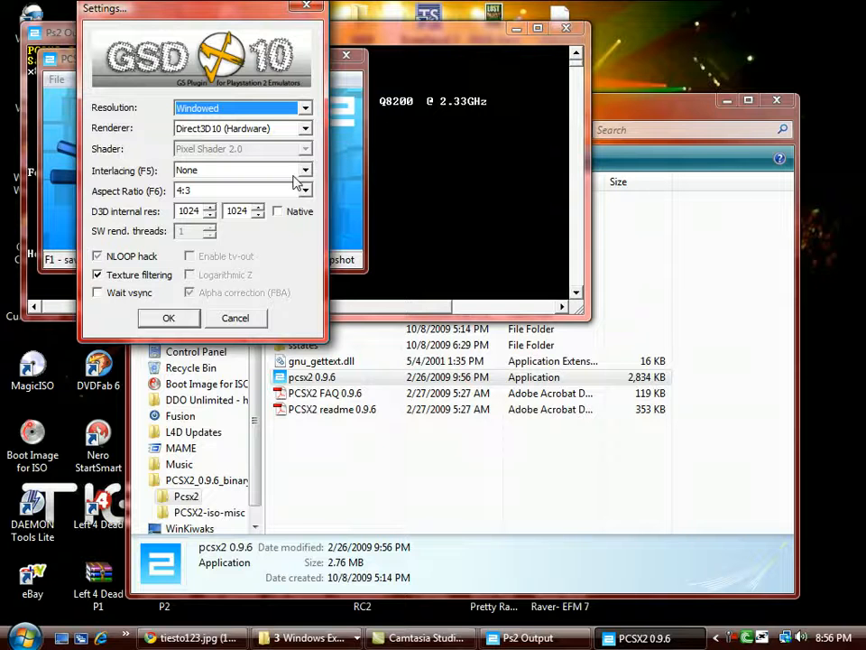
- Compare the Direct3D9 and Direct3D10 renderers, choose Direct3D10 (Hardware) with a 4:3 aspect ratio, and save the graphics settings
click(276, 129)
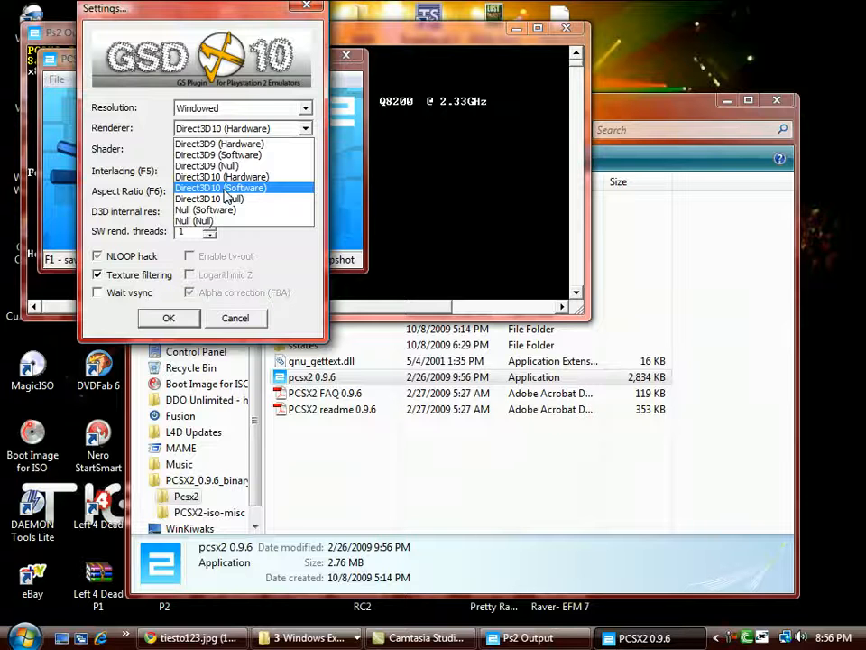
click(238, 144)
click(225, 129)
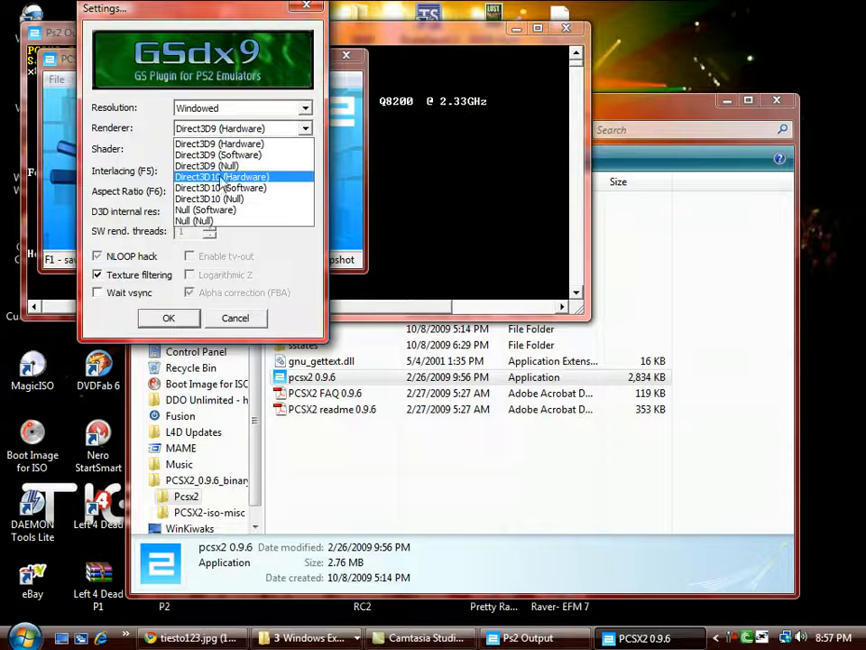
click(223, 177)
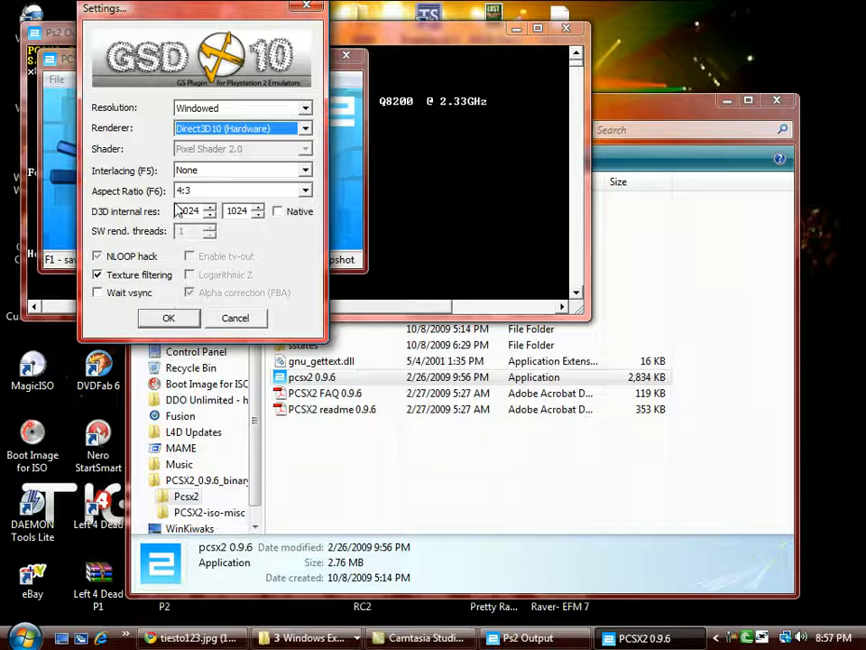
click(304, 192)
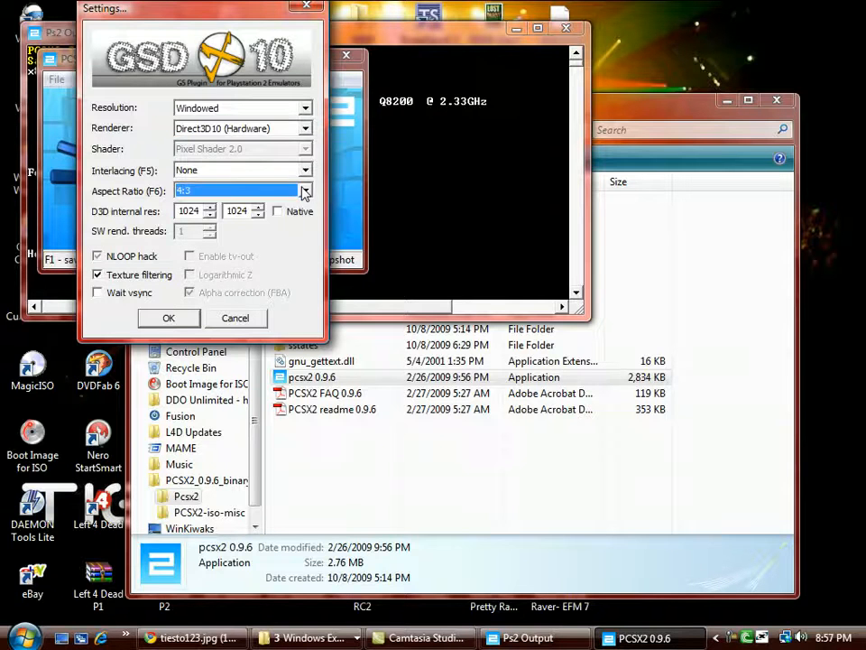
click(168, 319)
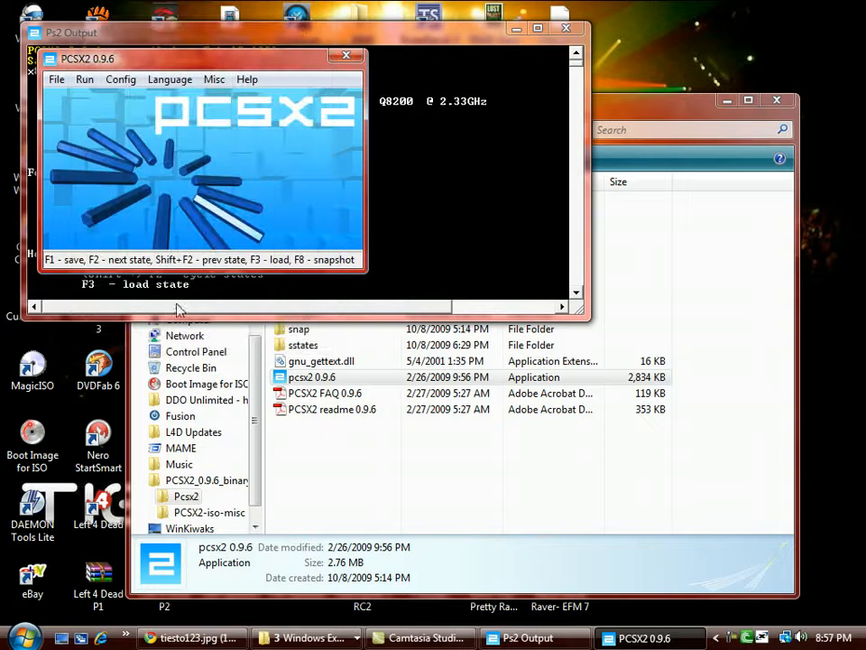
- View the LilyPad settings directly and again through the first controller's plugin configuration, cancelling both and accepting the main configuration
click(121, 79)
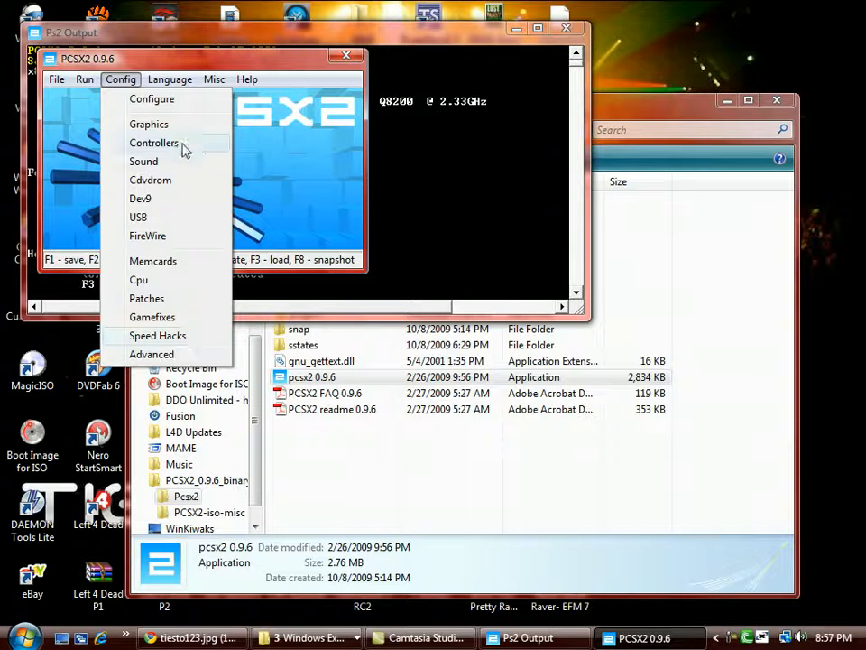
click(154, 143)
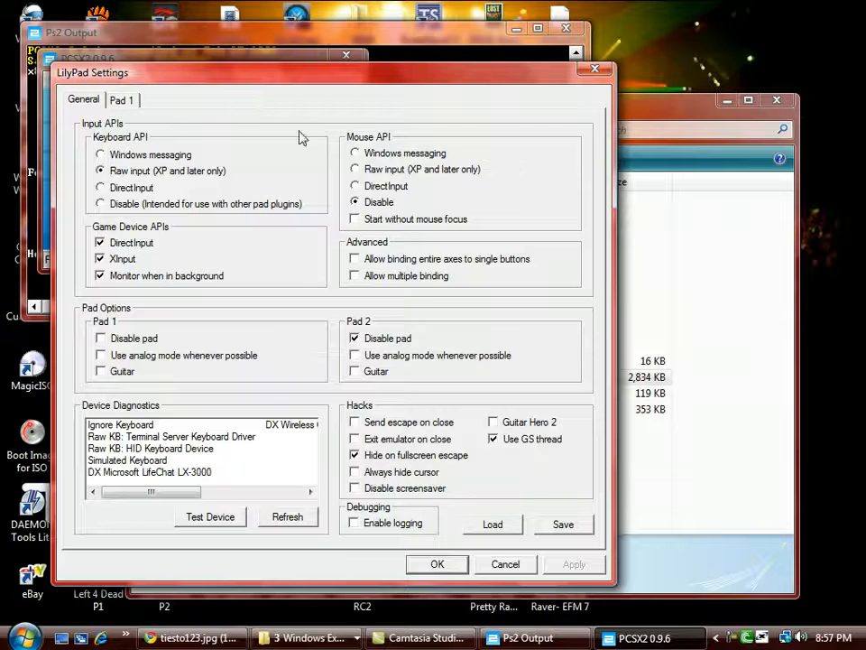
click(505, 564)
click(120, 80)
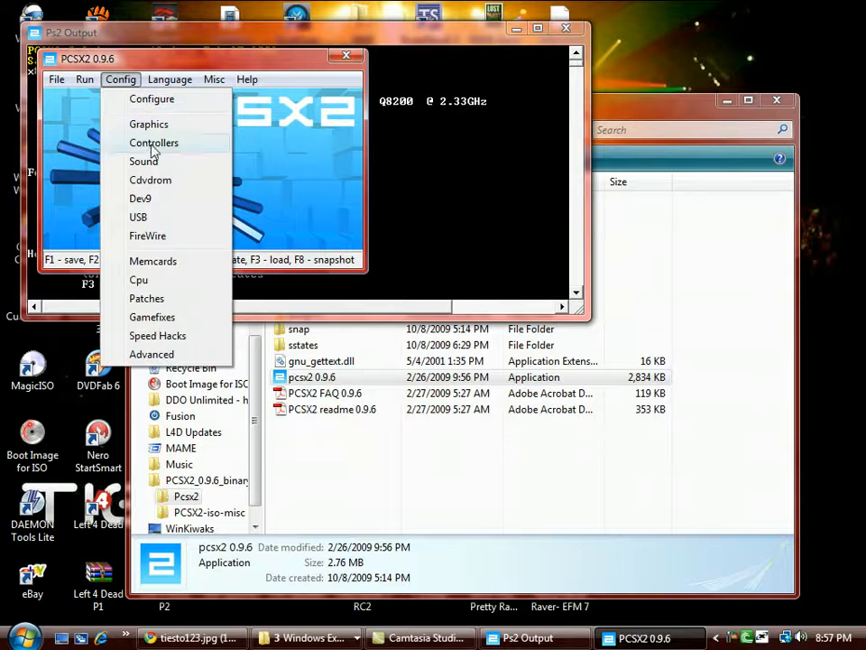
click(164, 100)
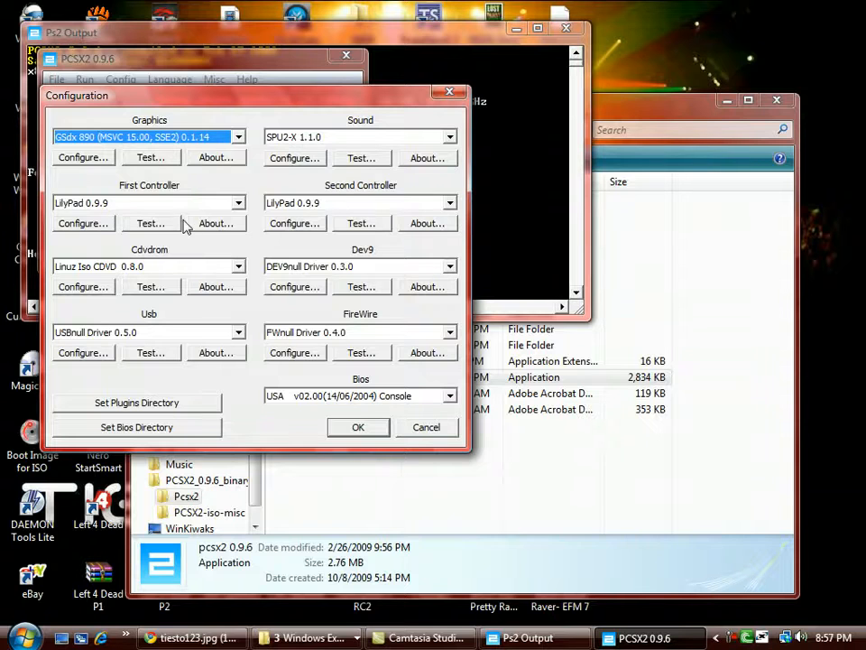
click(83, 224)
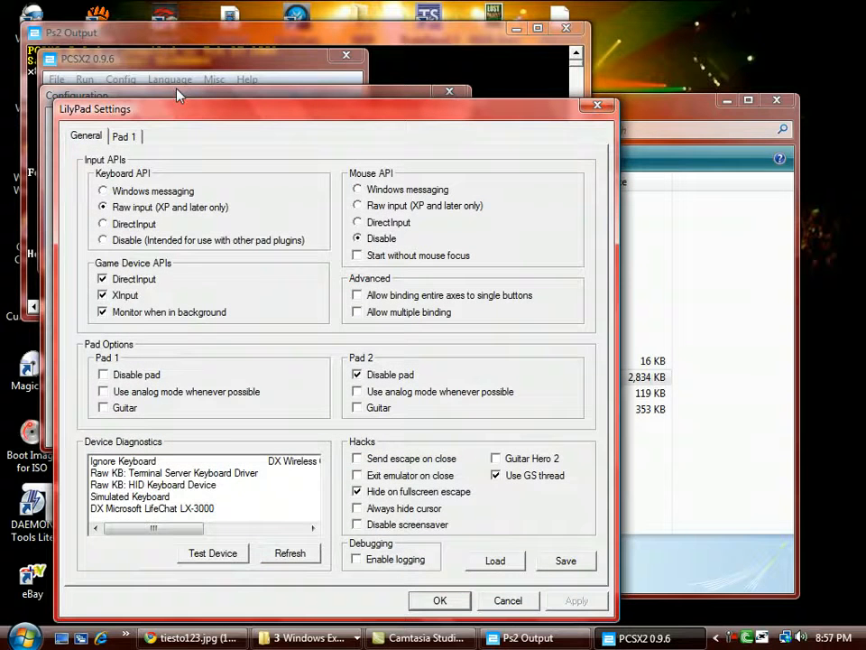
click(507, 601)
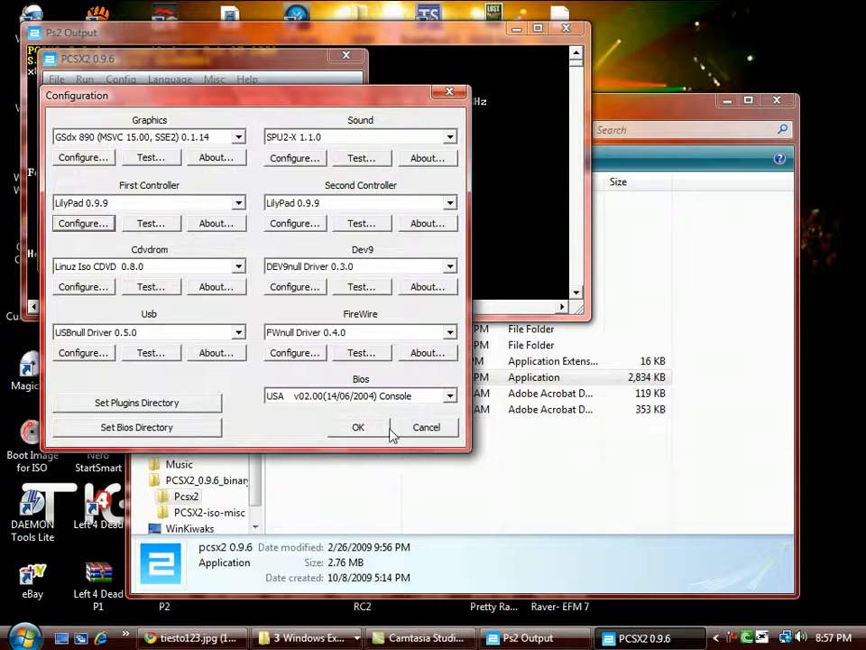
click(358, 424)
- Review the Pad 1 keyboard bindings in the LilyPad controller settings and accept the settings
click(120, 79)
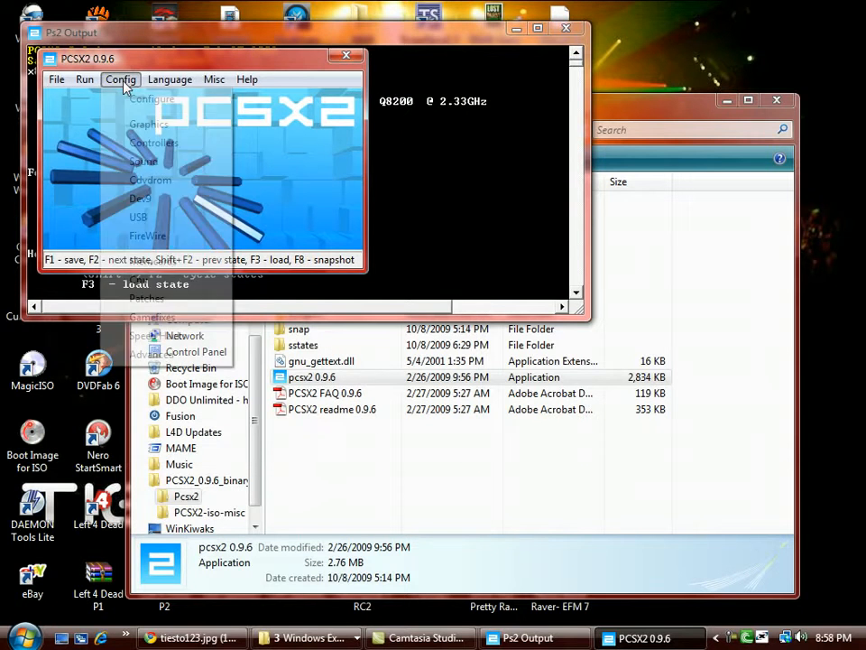
click(144, 142)
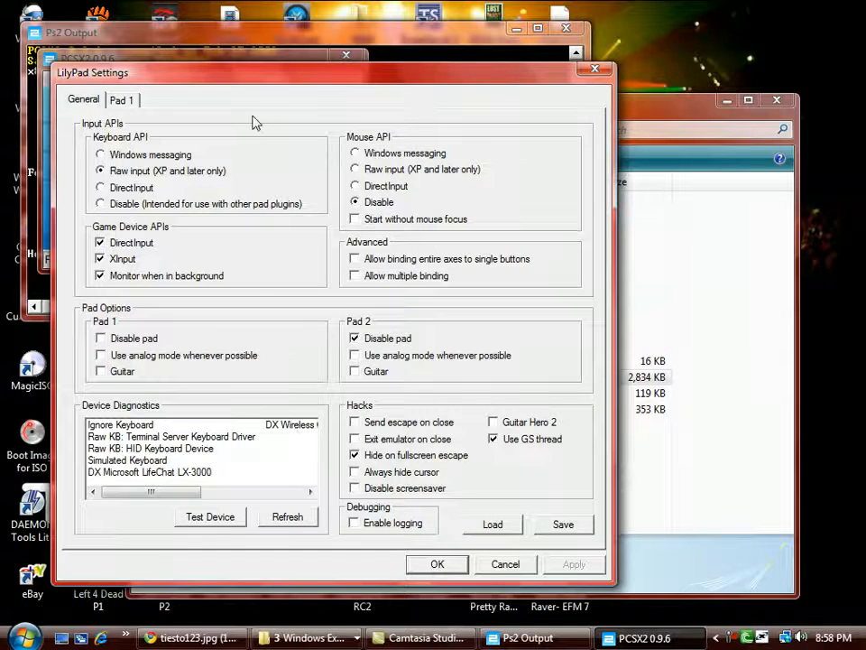
click(122, 100)
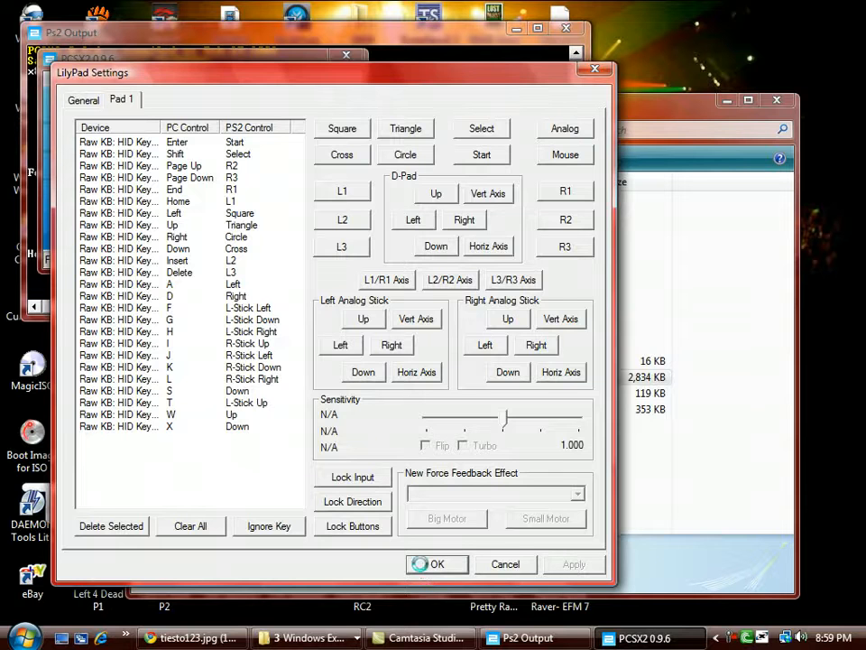
click(428, 565)
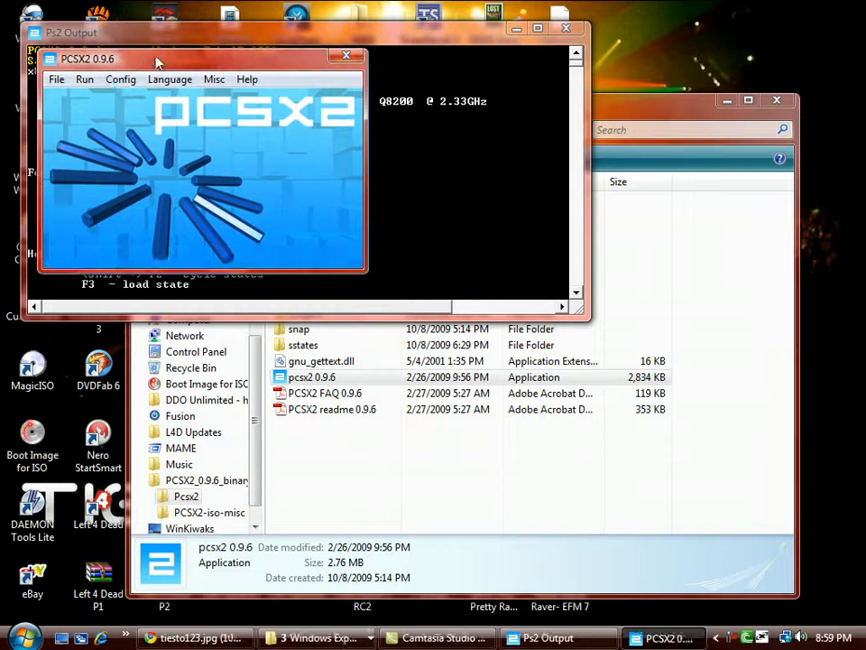
- Set the Cdvdrom plugin to Gigaherz's CDVD Plugin 0.7.0 in the main configuration, view its source drive choices, and cancel the plugin settings
click(121, 80)
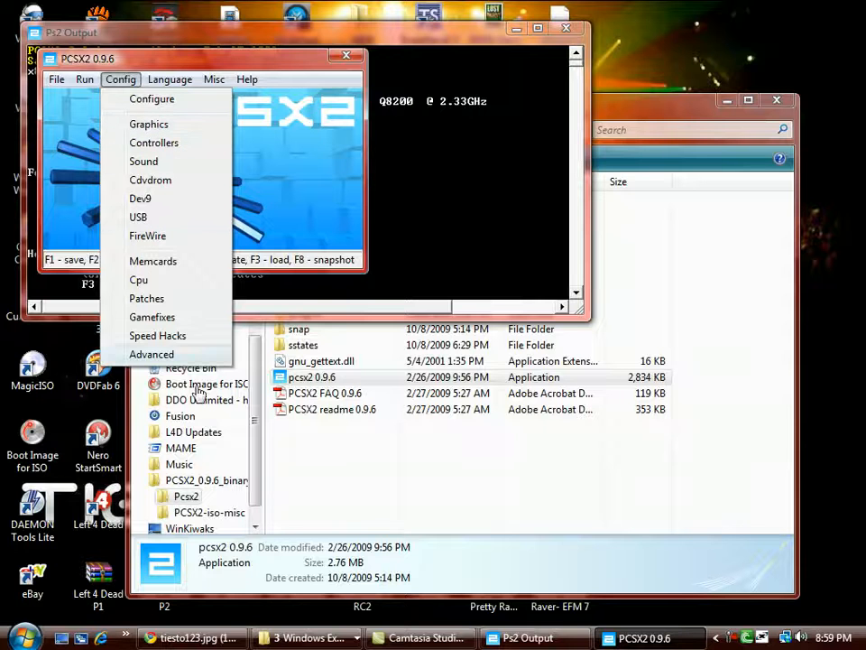
click(149, 101)
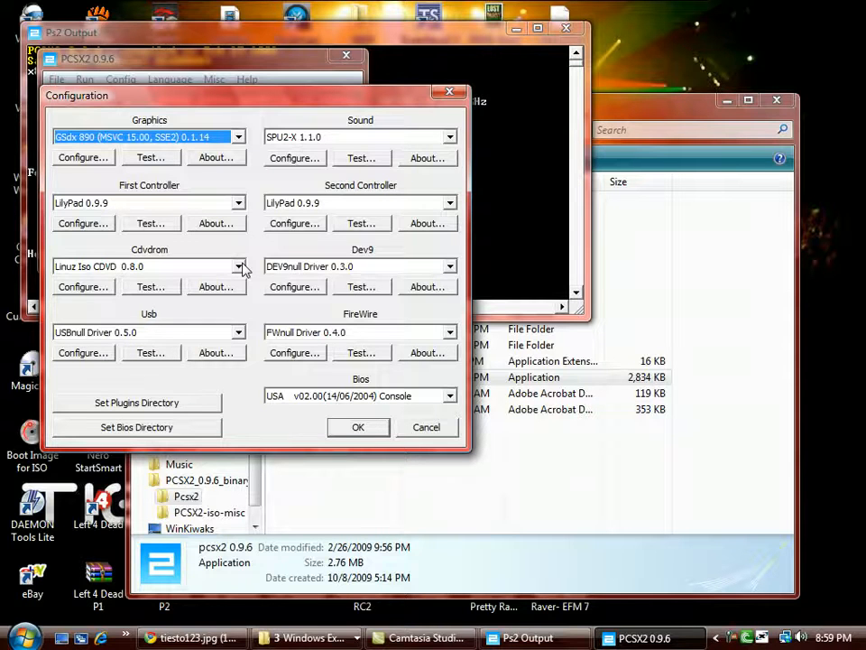
click(239, 266)
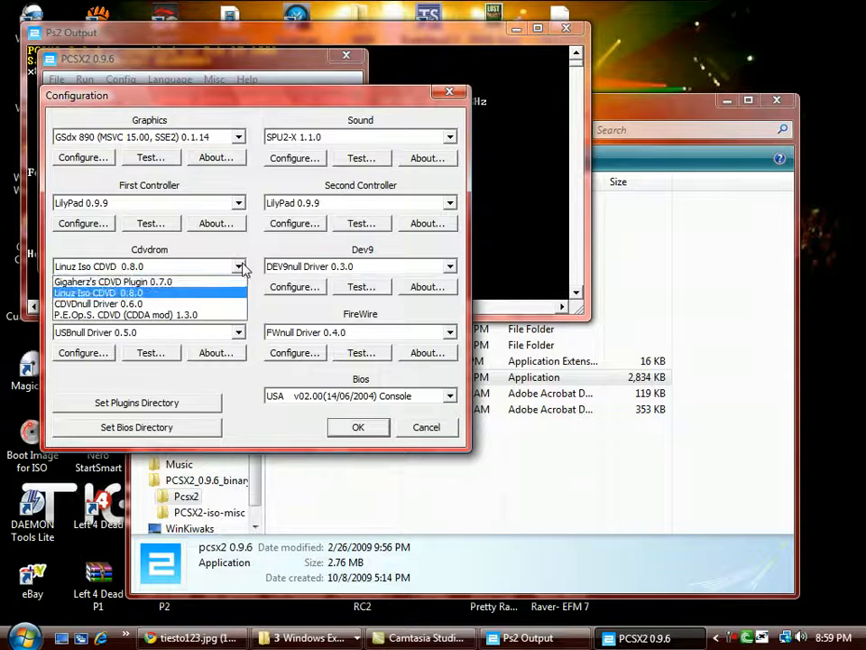
click(131, 287)
click(82, 287)
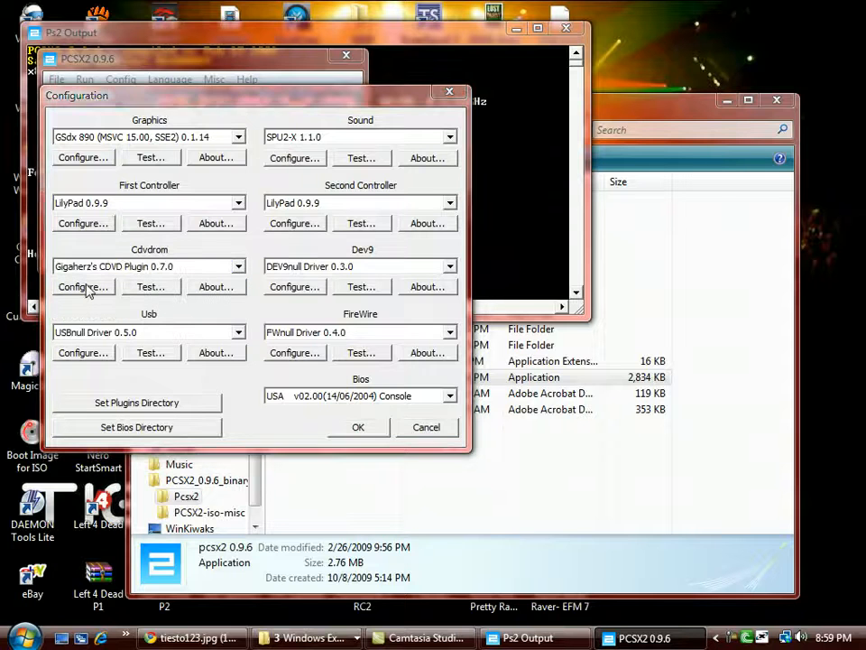
click(262, 164)
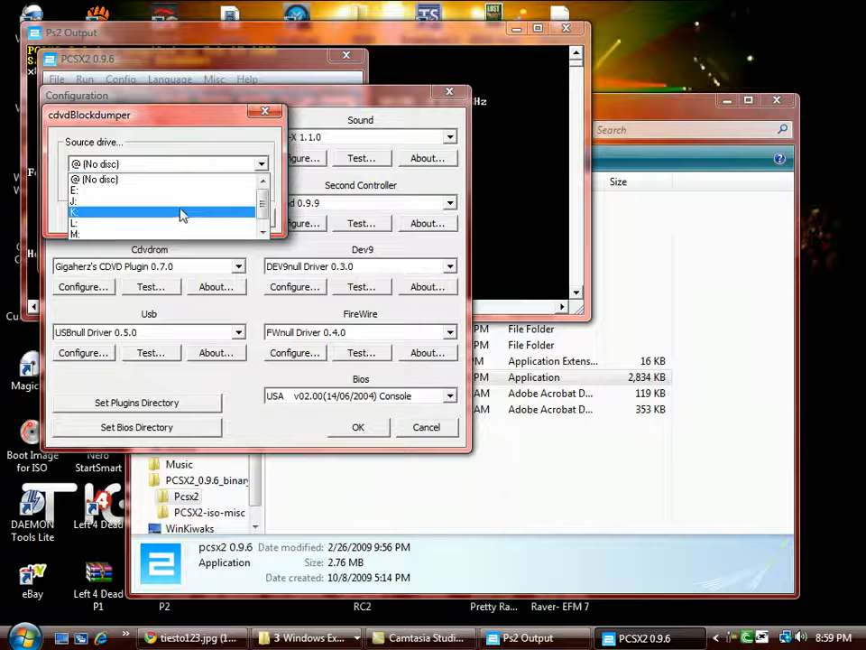
click(189, 143)
click(245, 218)
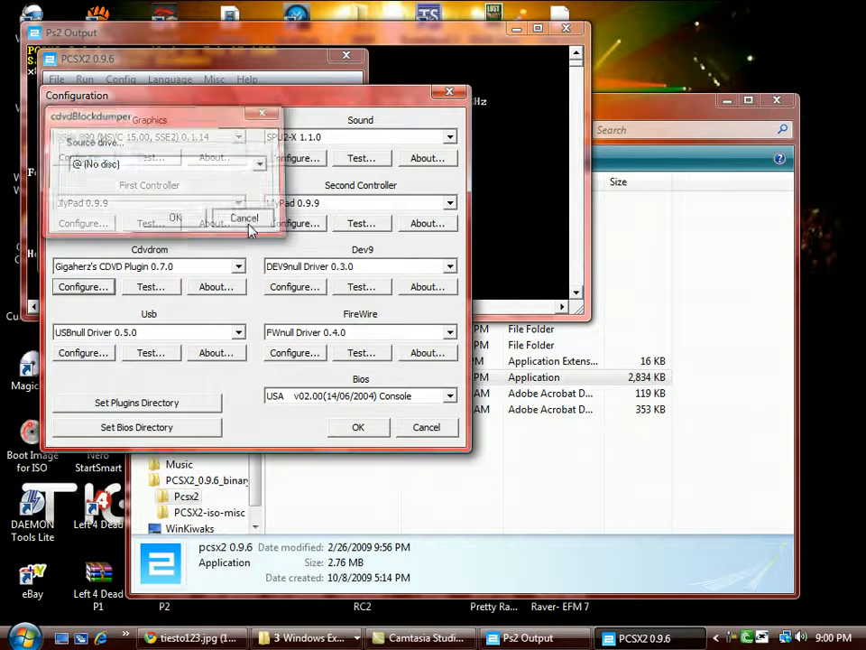
- Set the Cdvdrom plugin to Linuz Iso CDVD 0.8.0, review its ISO selection, accept the plugin settings, and cancel the main configuration
click(240, 267)
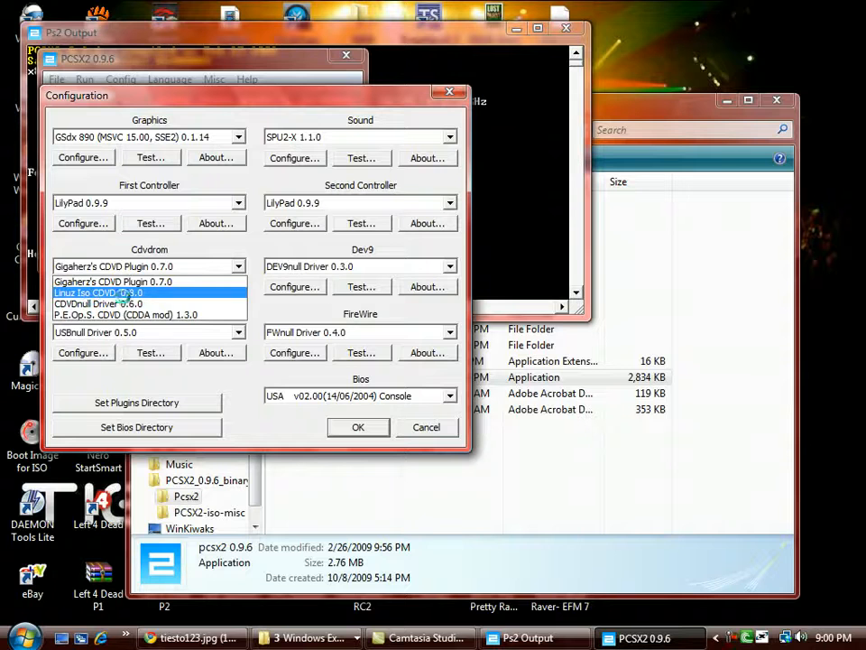
click(162, 293)
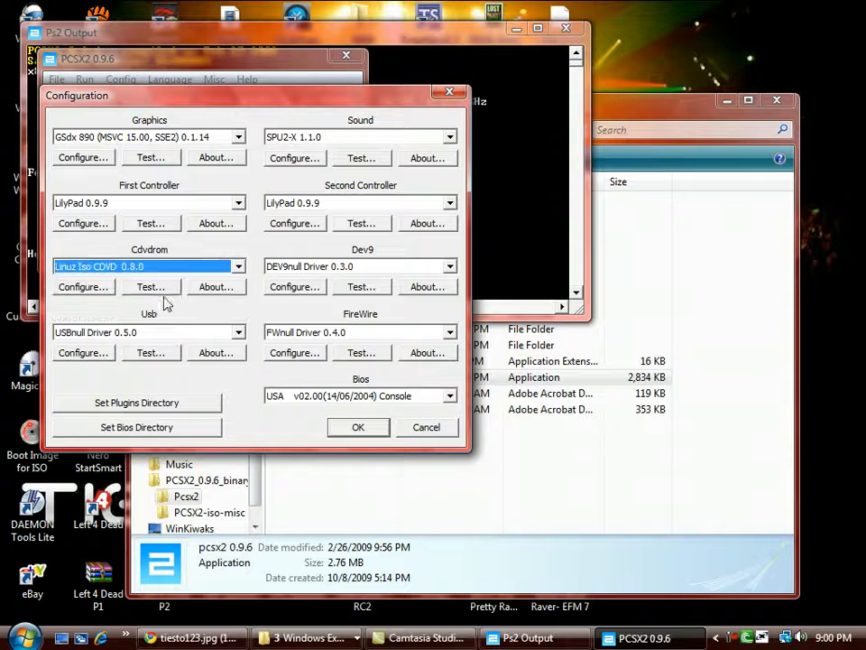
click(83, 287)
click(266, 155)
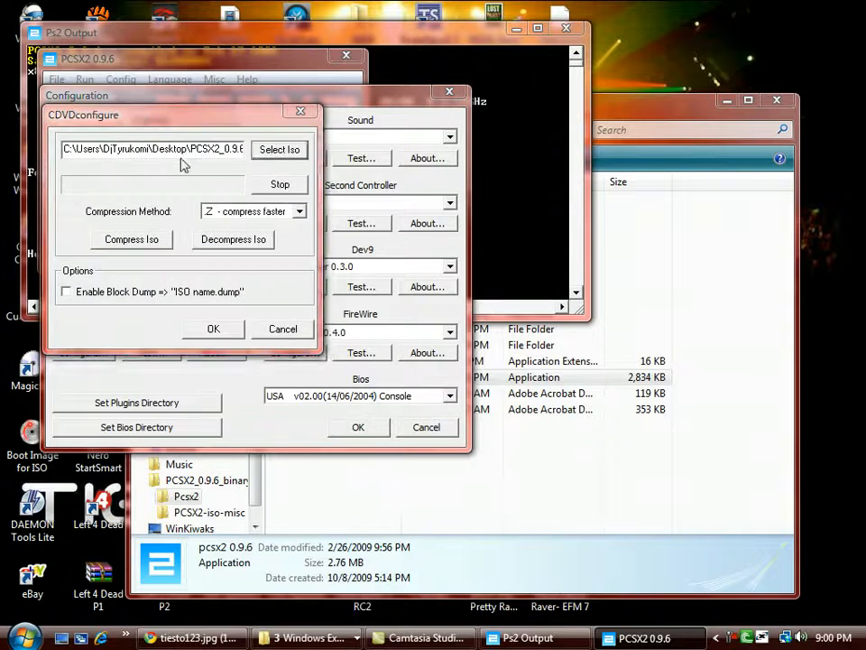
click(512, 508)
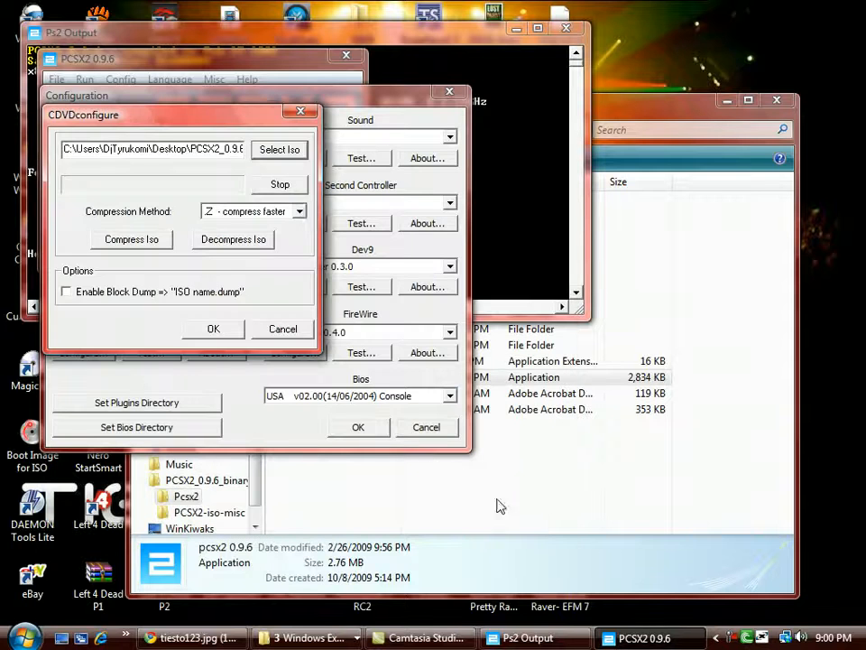
click(225, 334)
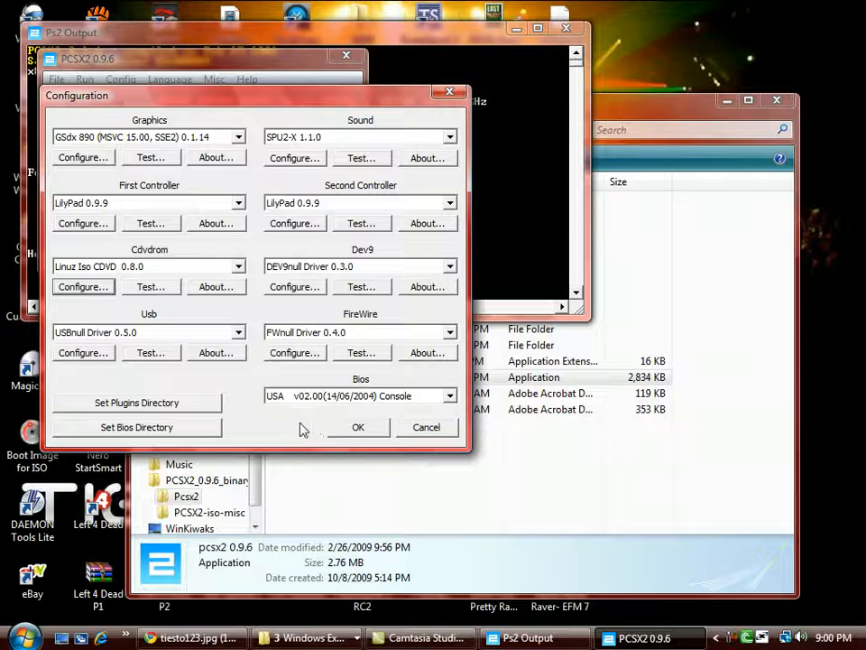
click(430, 429)
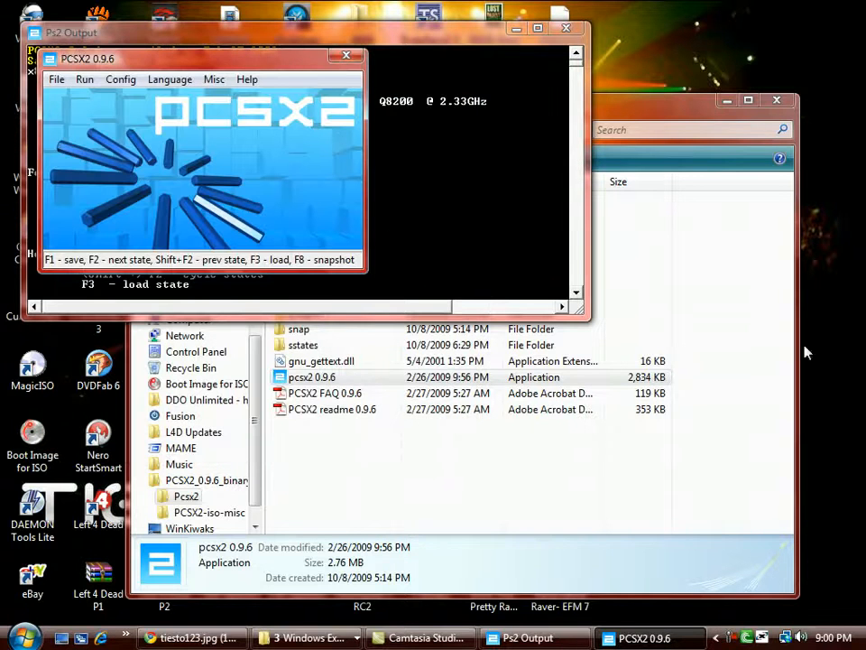
- View the Ps2 Output console on its own and return to the main PCSX2 window
drag(676, 112, 658, 93)
click(179, 29)
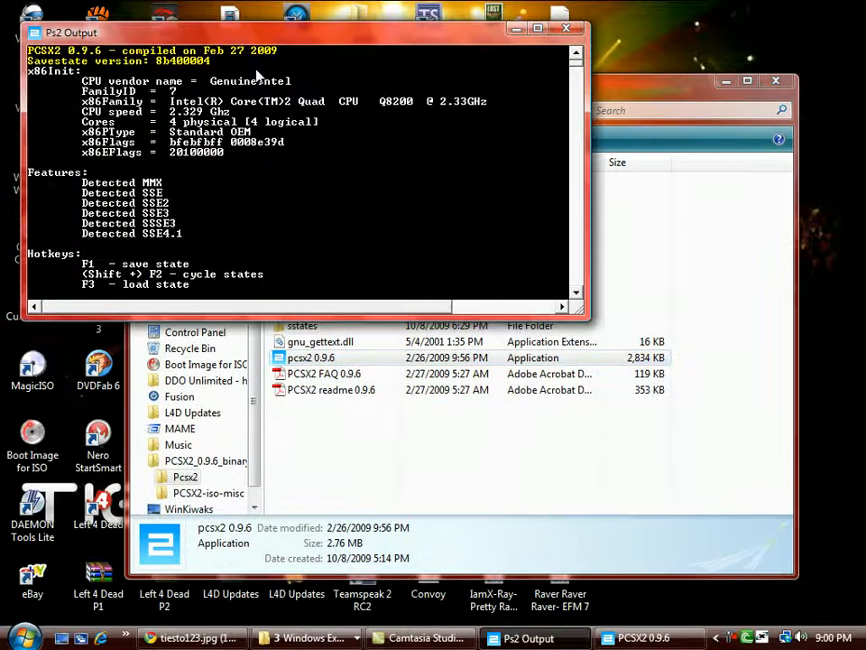
click(645, 638)
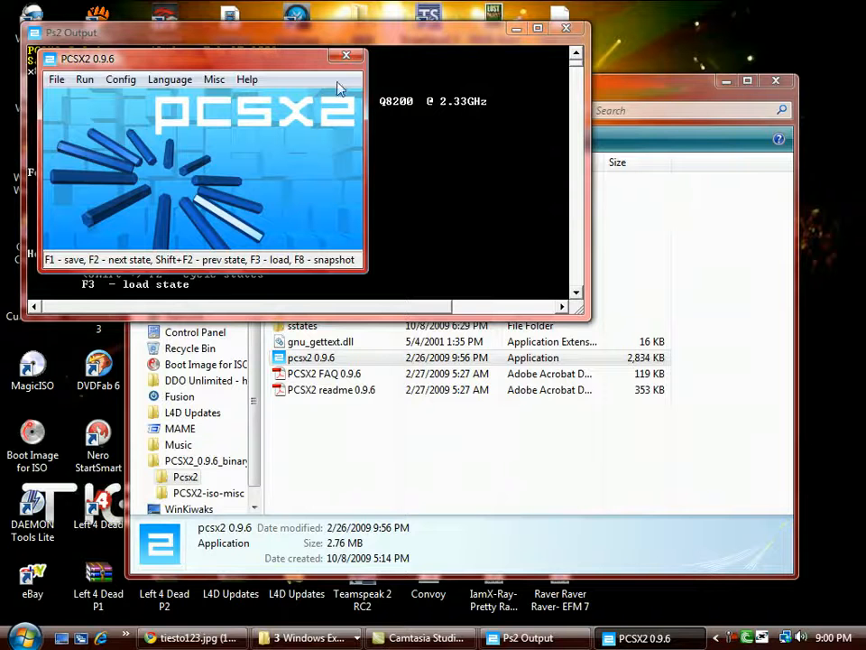
- Start the game with Run CD/DVD using the configured ISO
click(54, 81)
key(Right)
mouse_move(48, 83)
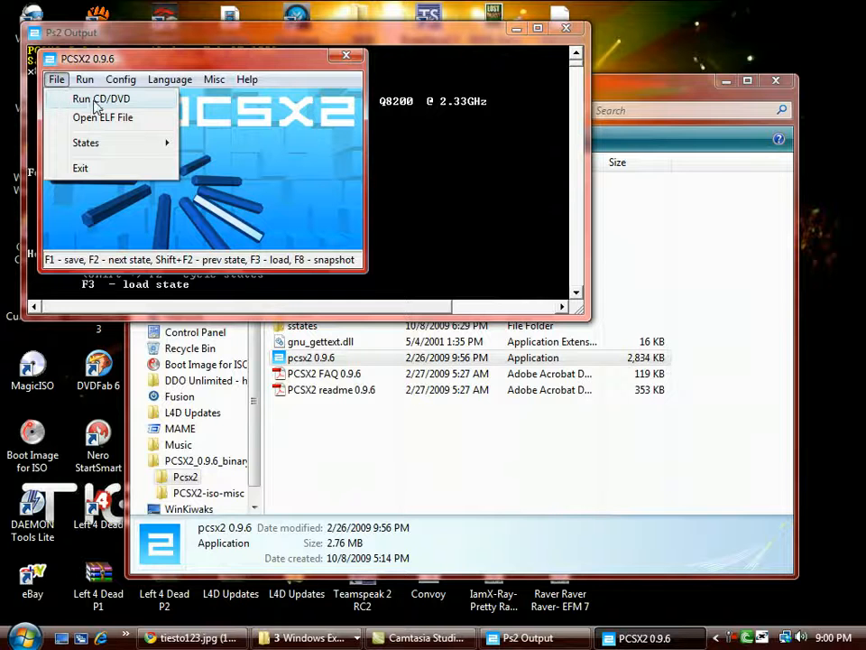
click(82, 100)
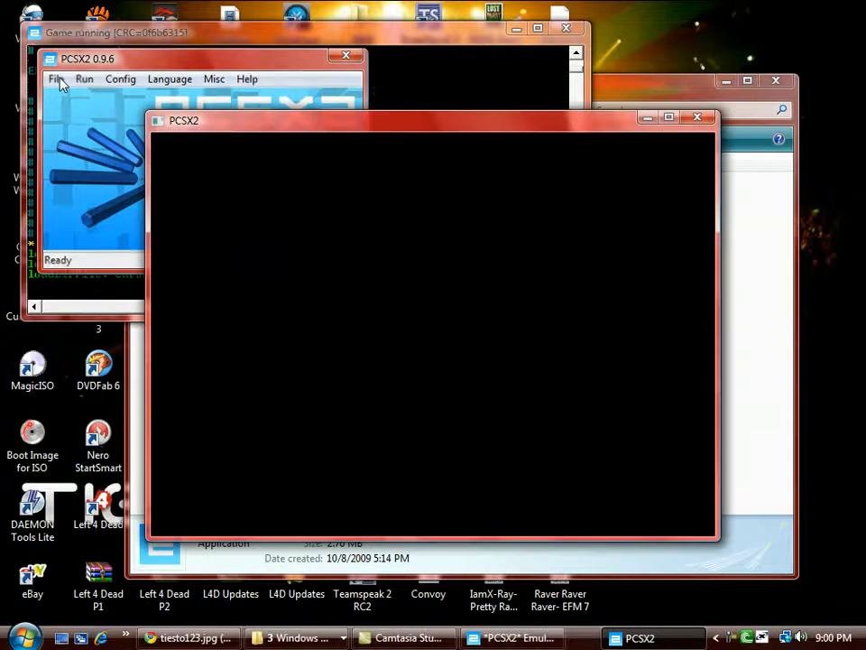
- View the running Kingdom Hearts game maximized, restore its window to normal size, and close it
click(617, 130)
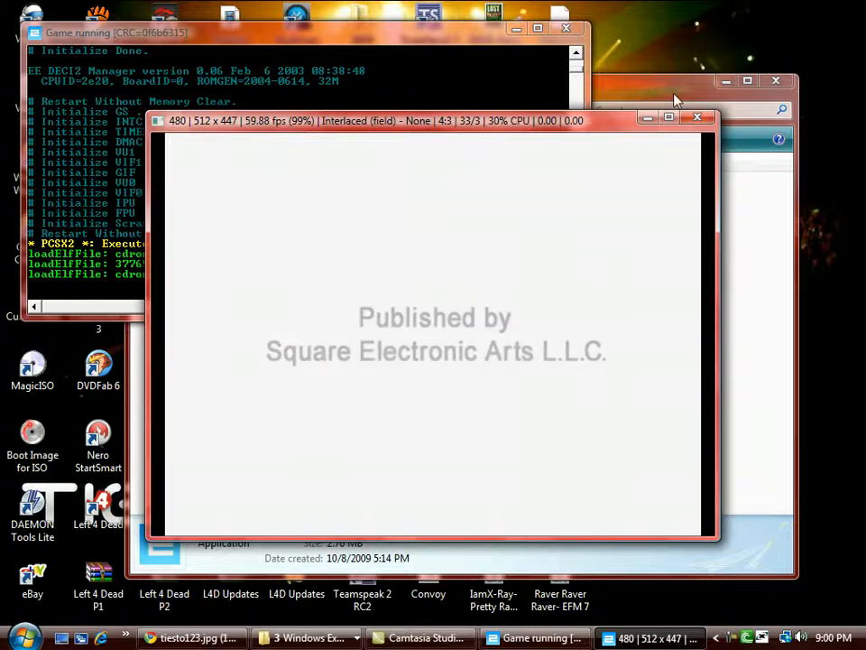
click(669, 117)
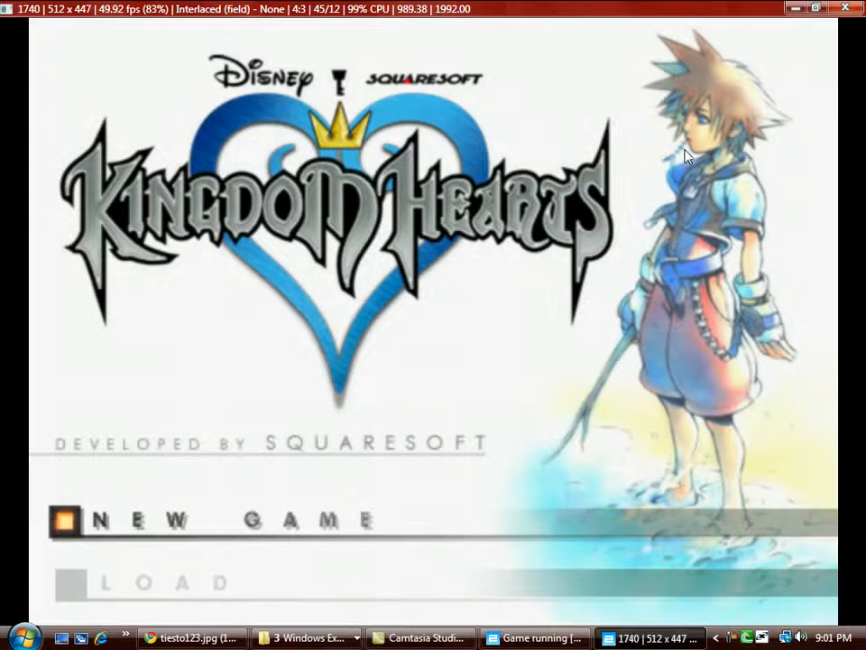
click(815, 8)
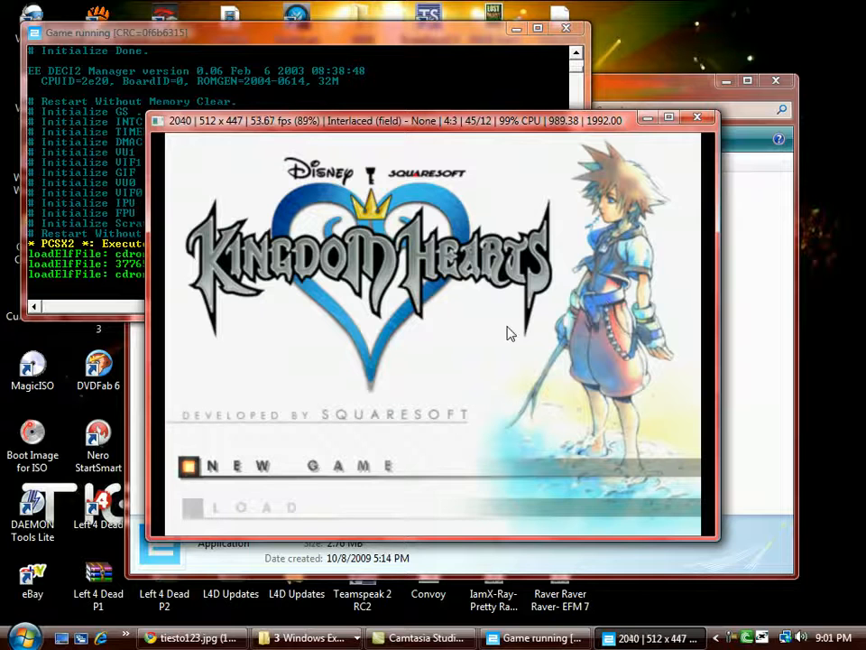
click(697, 117)
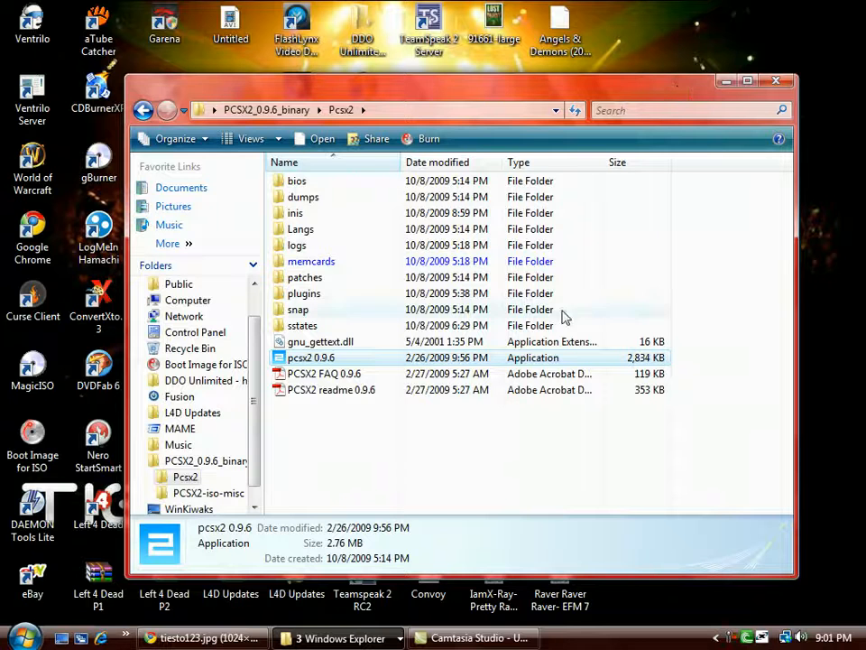
- Launch pcsx2 0.9.6 again from the Pcsx2 folder and close the emulator
double_click(302, 357)
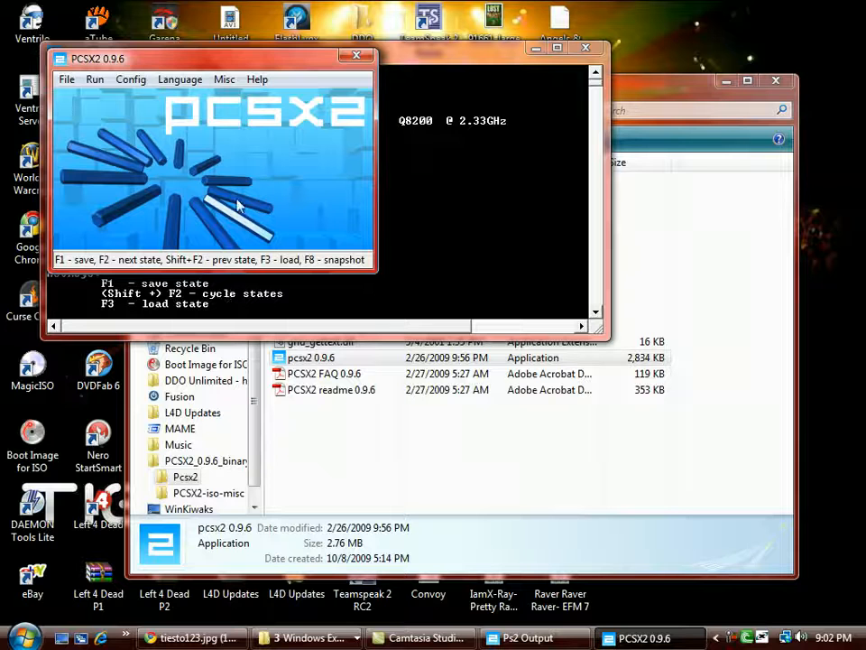
click(356, 57)
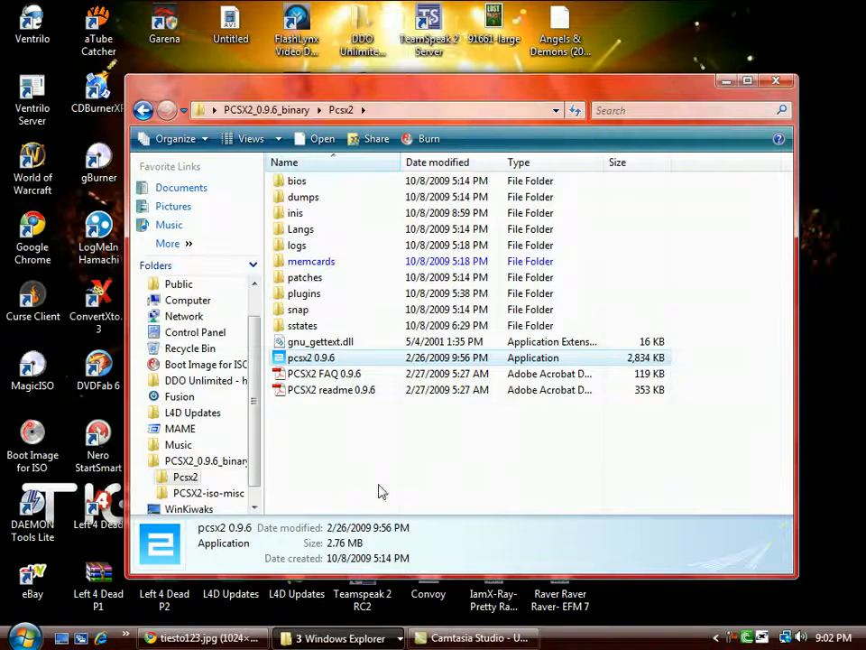